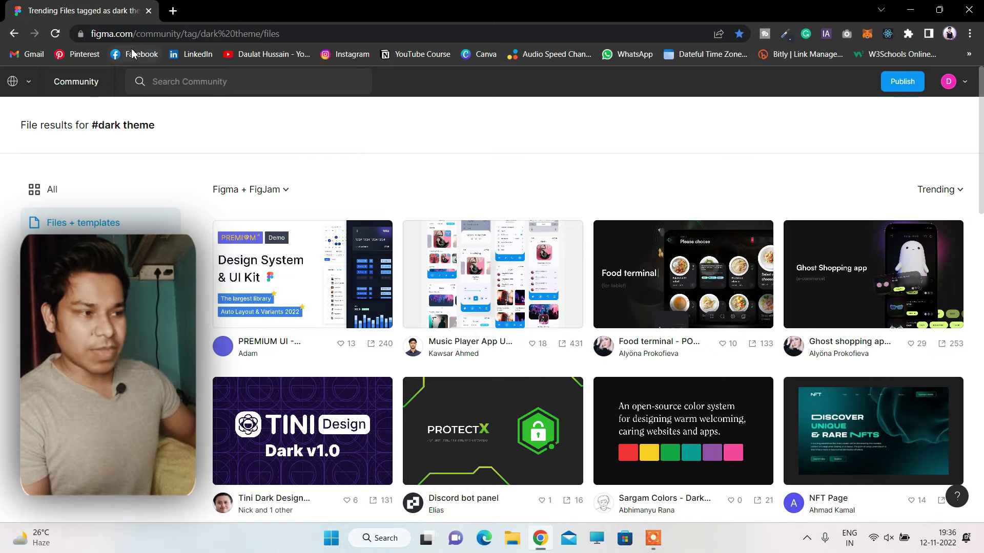
- Browse the dark theme results grid and open the Car Assistant dashboard file's page
double_click(159, 33)
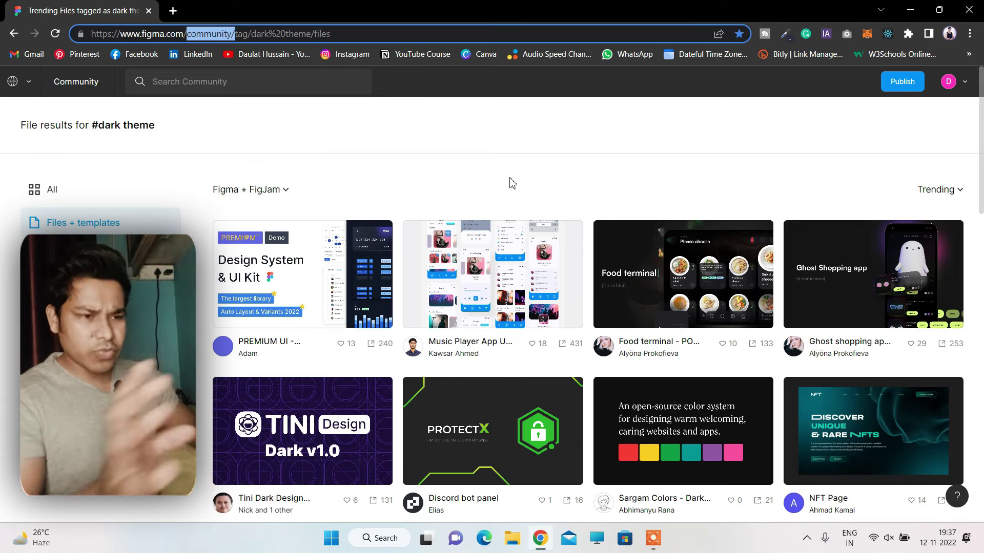
scroll(531, 174, "down", 3)
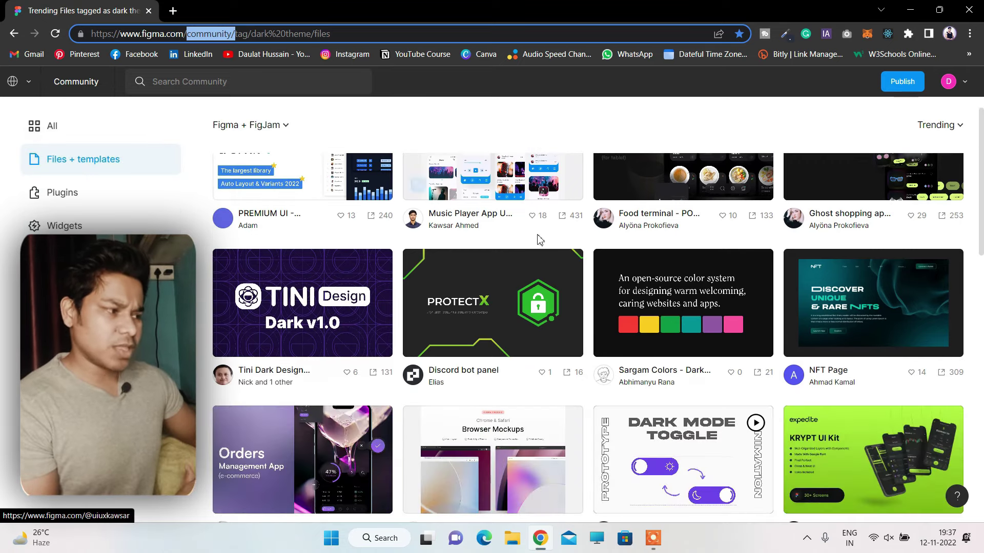
scroll(690, 277, "up", 3)
scroll(584, 286, "down", 3)
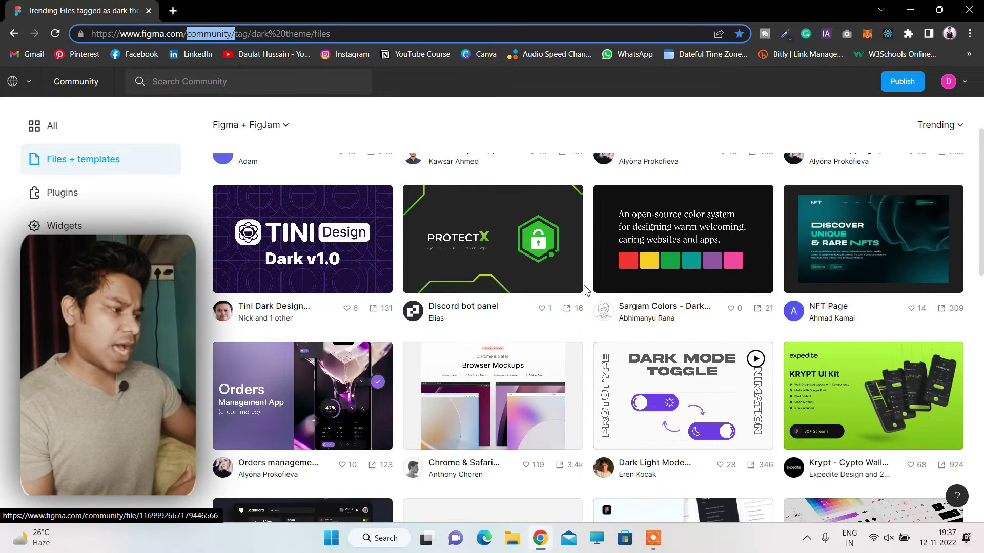
scroll(482, 269, "down", 4)
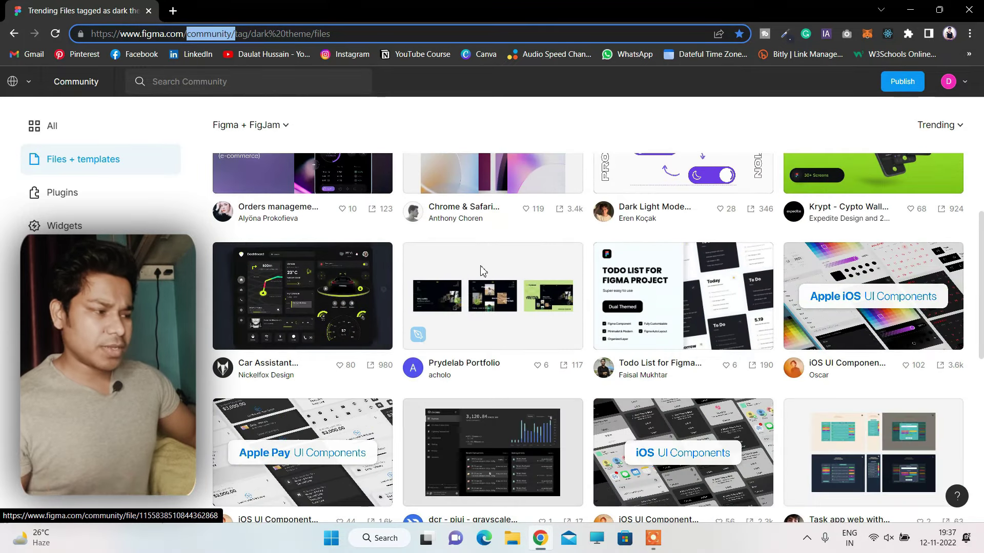
scroll(480, 272, "down", 2)
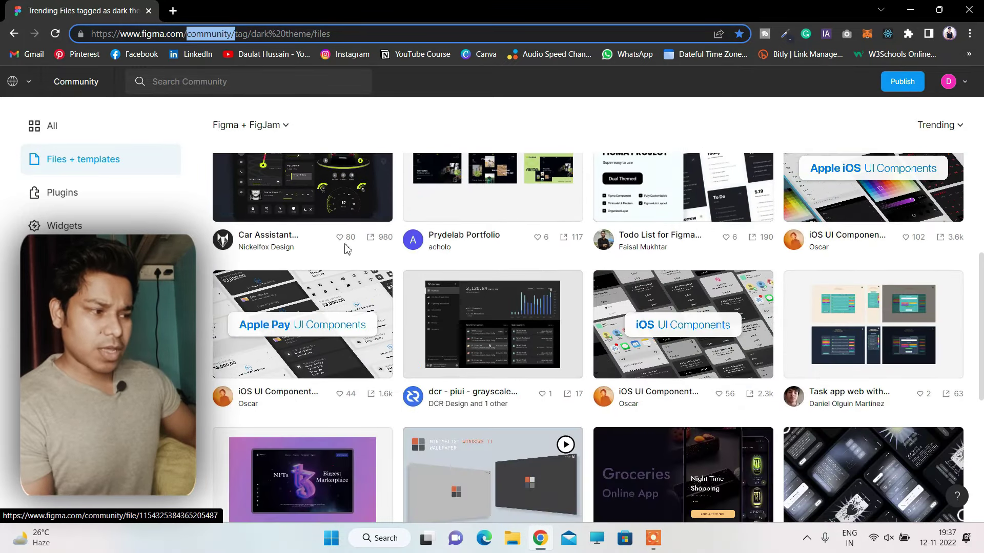
scroll(533, 320, "up", 5)
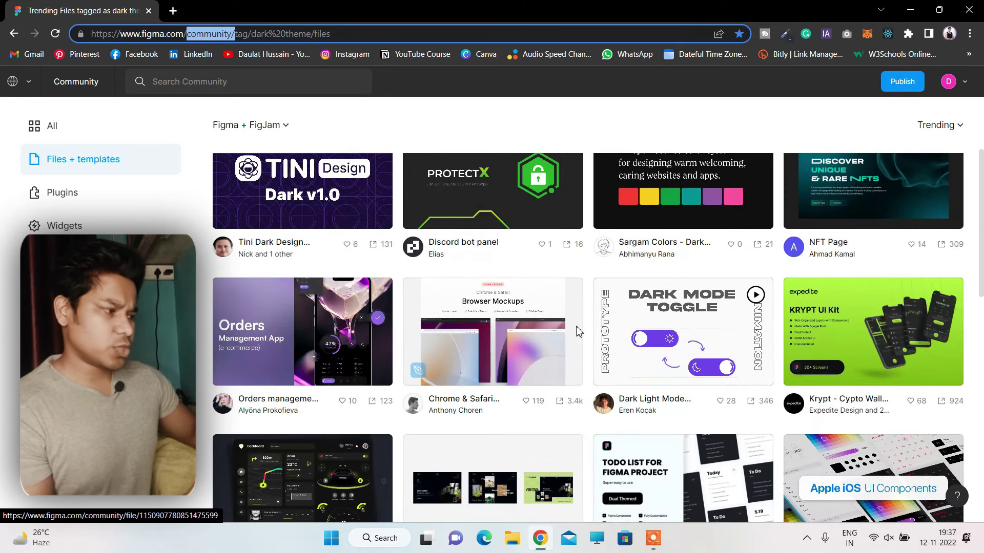
scroll(576, 331, "down", 2)
left_click(305, 397)
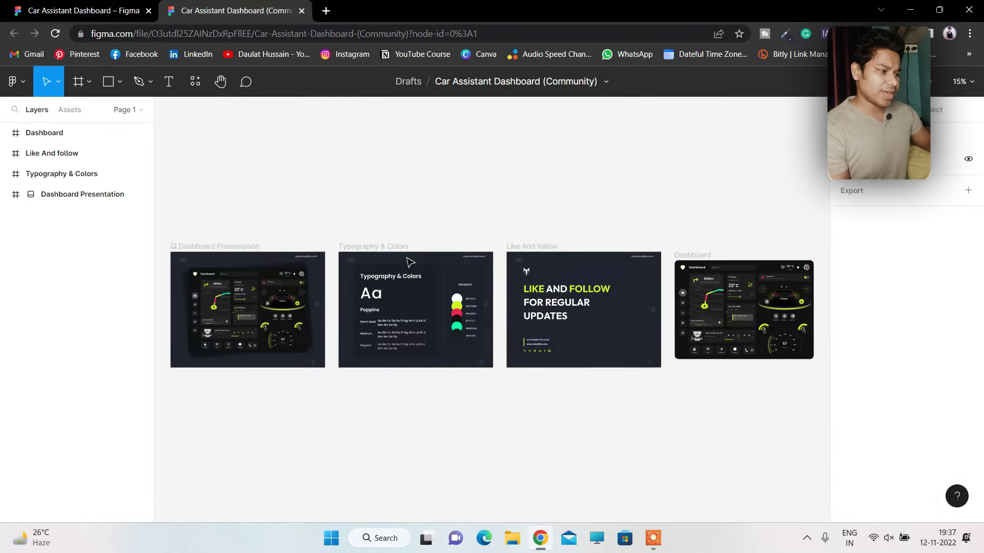
left_click(423, 262)
key("Escape")
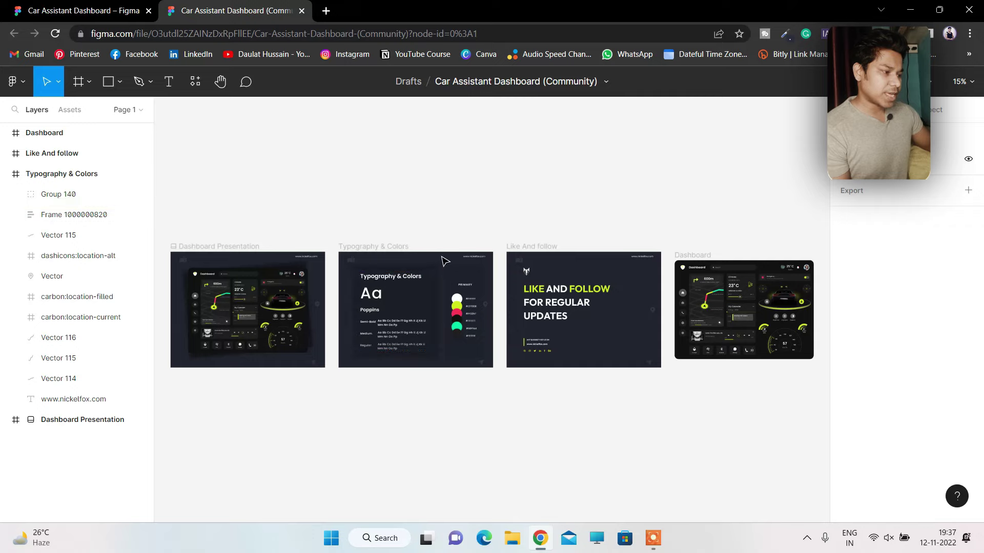
left_click(15, 215)
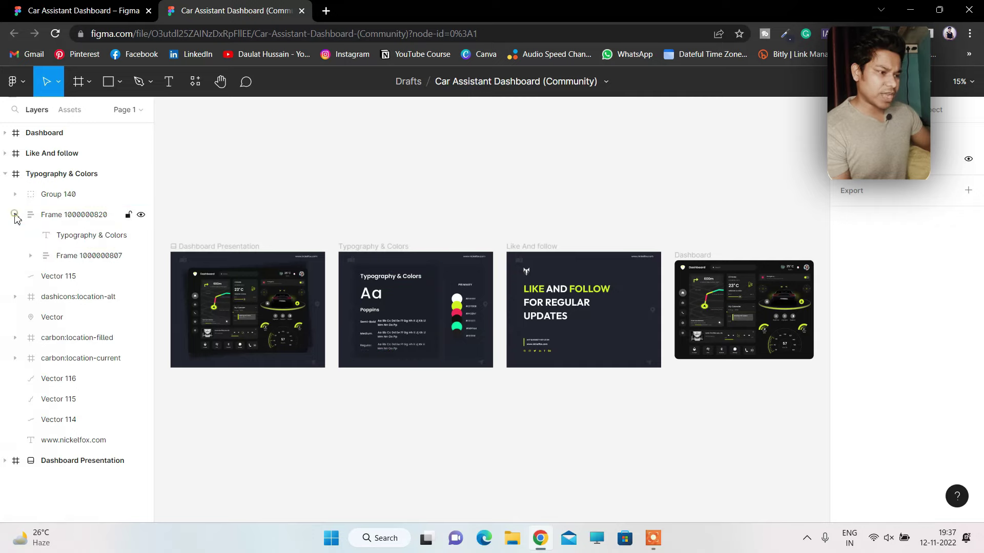
left_click(58, 236)
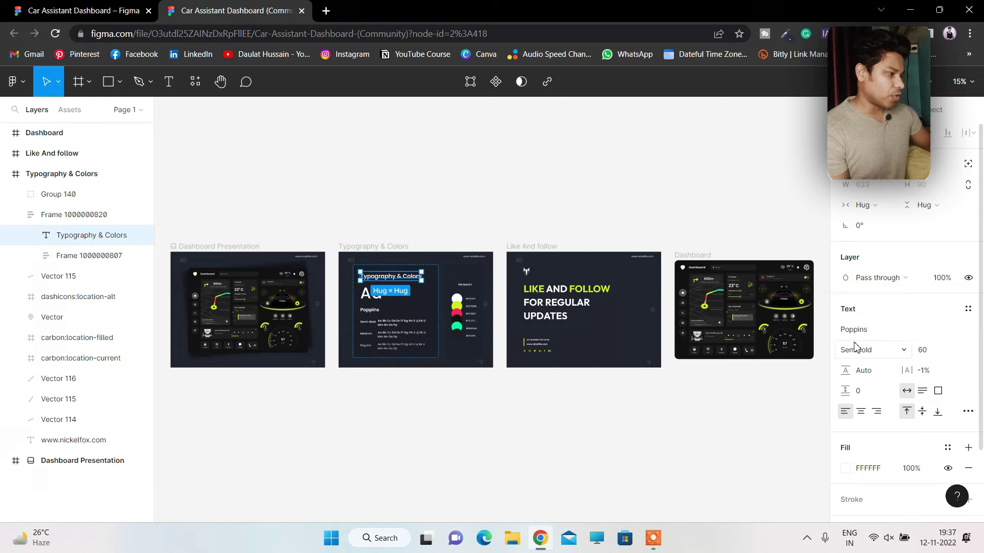
left_click(880, 330)
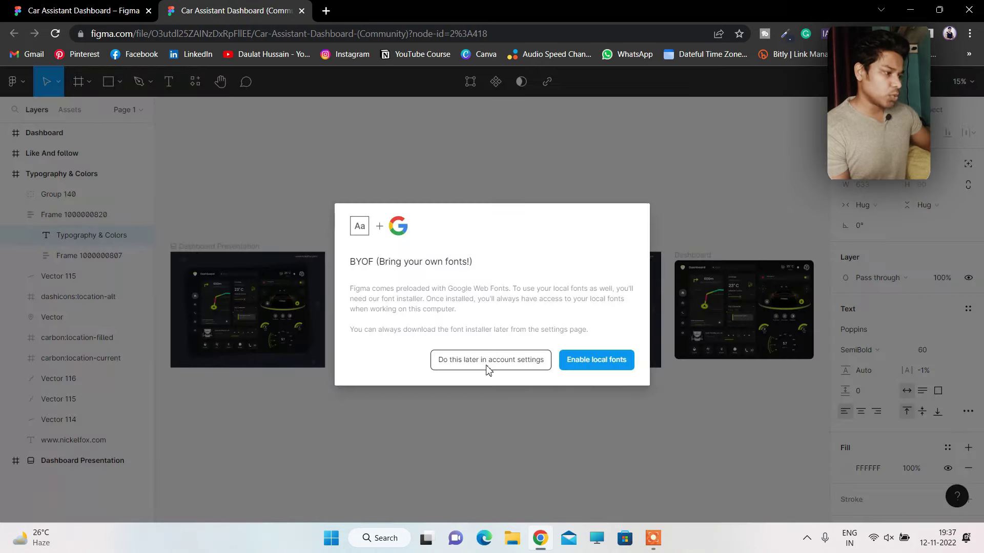
left_click(487, 365)
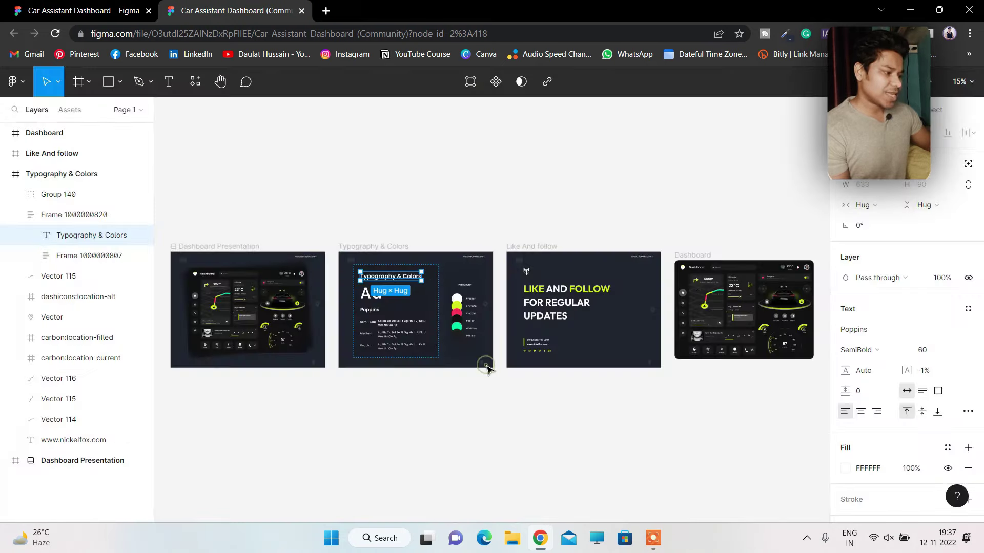
scroll(501, 412, "up", 5)
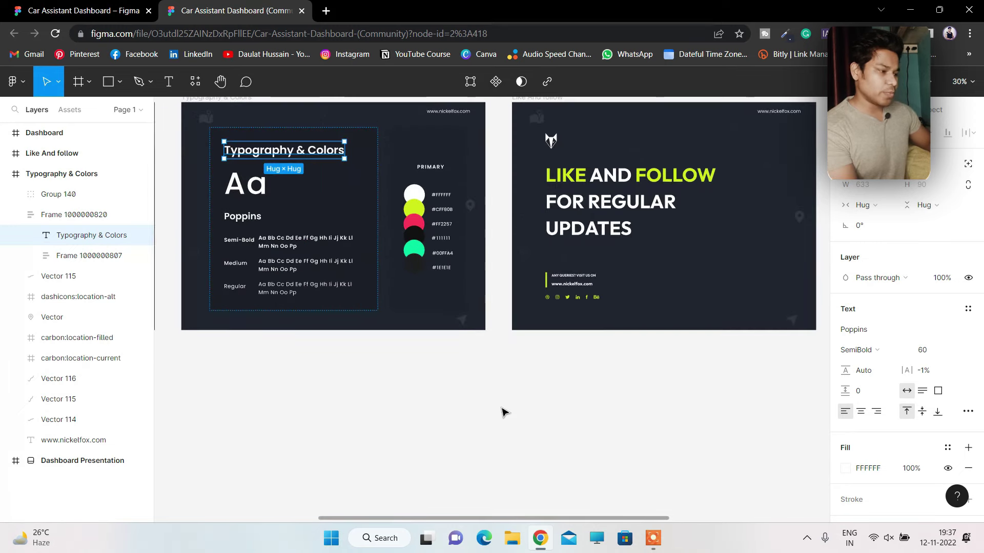
- Drill through Groups 140, 139 and 138 to the #1E1E1E label, then select Group 137
left_click(433, 302)
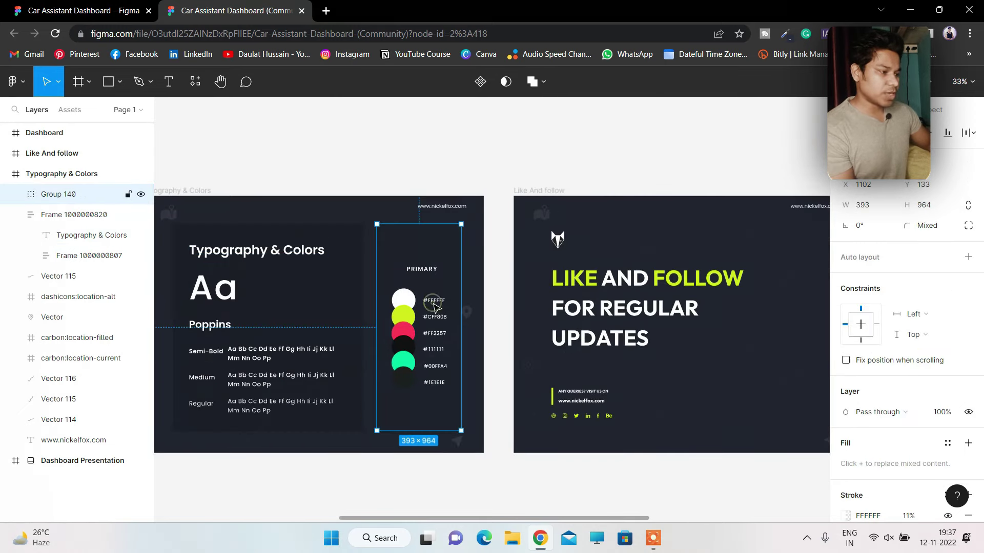
left_click(15, 193)
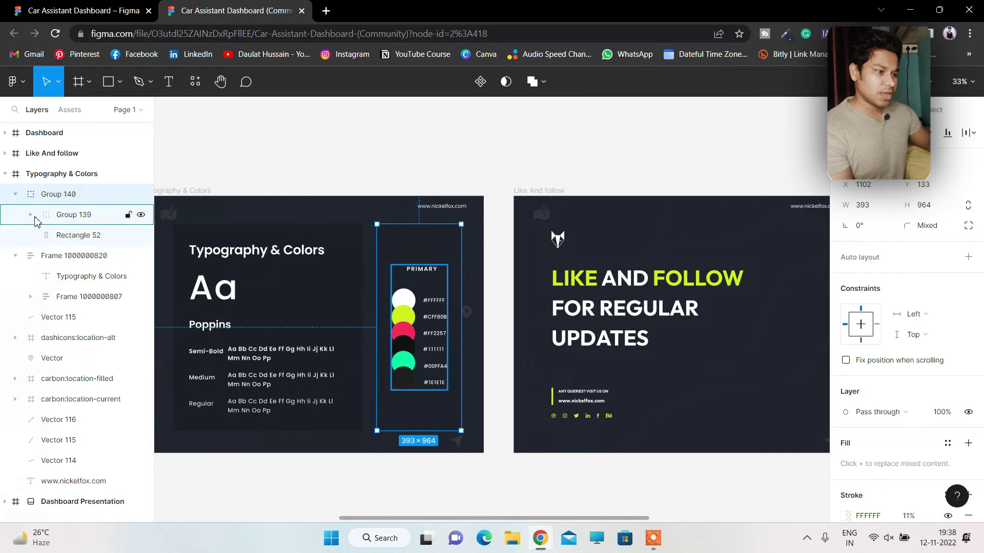
left_click(31, 214)
left_click(46, 234)
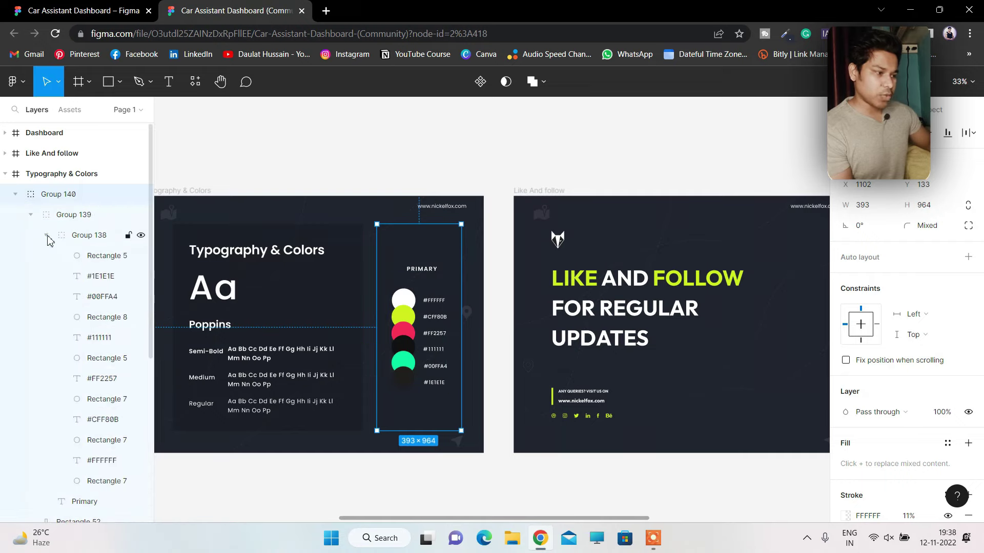
left_click(99, 275)
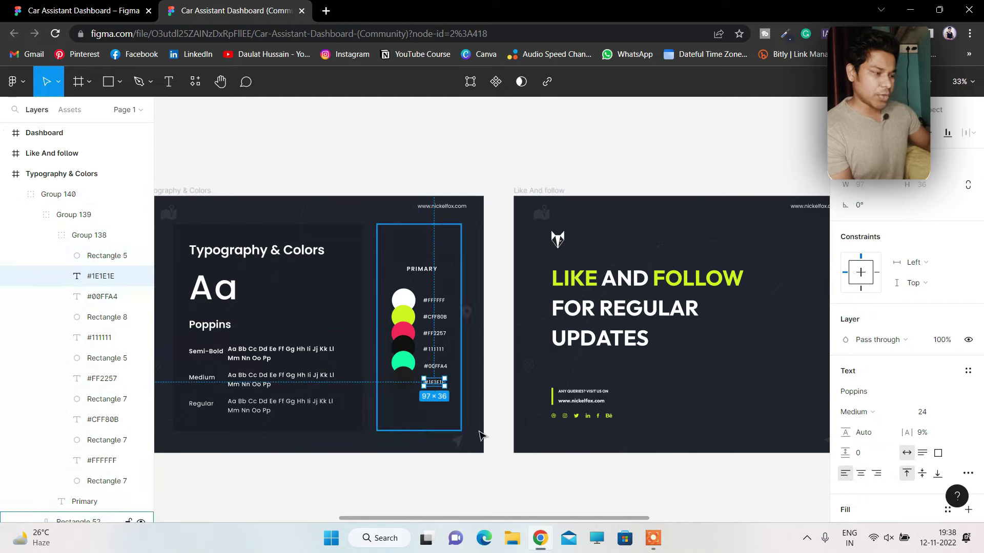
left_click(625, 322)
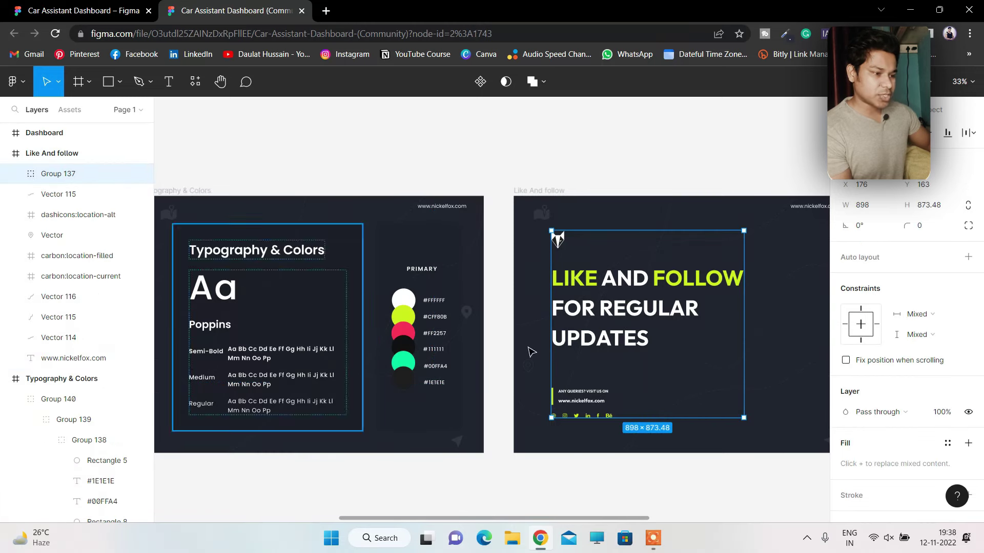
- Select the Nickelfox Black logo 2 layer inside Group 137 and Group 50
left_click(16, 175)
left_click(65, 200)
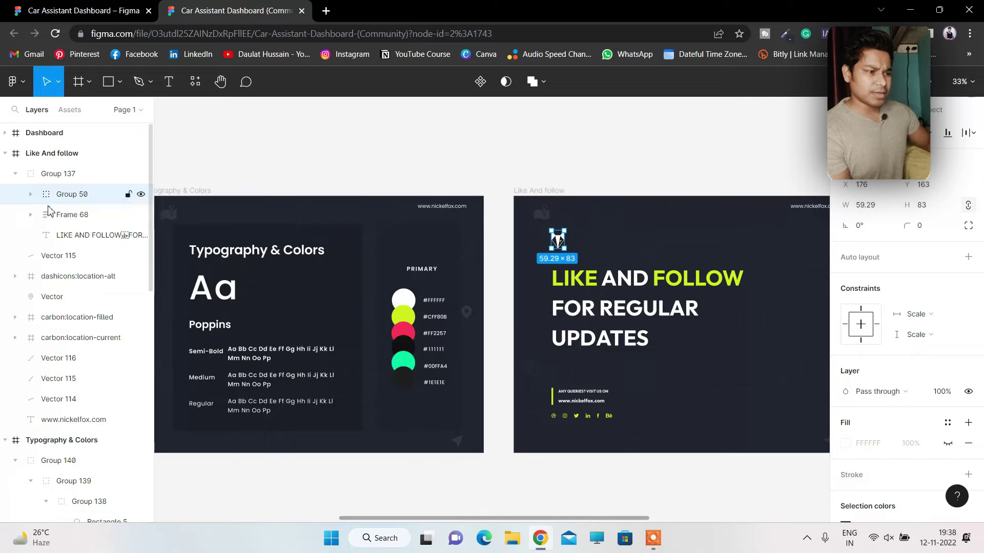
left_click(31, 194)
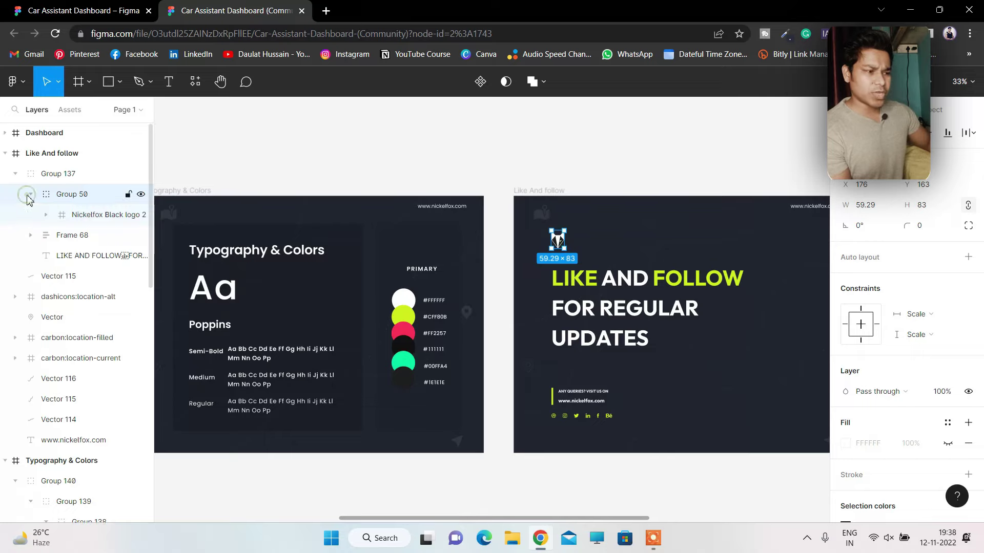
left_click(93, 219)
- Add a 1x PNG export setting, preview it, and export the logo
scroll(945, 392, "down", 4)
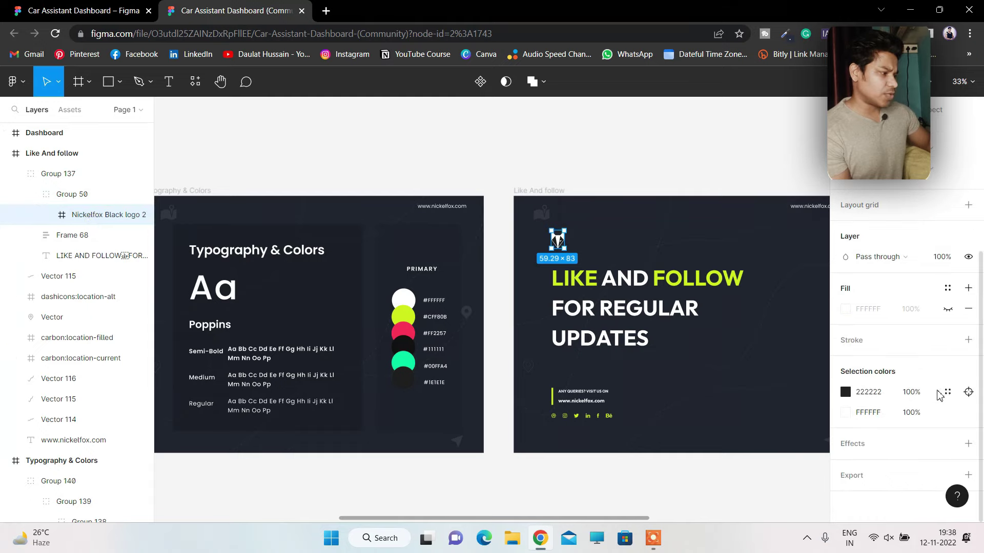
left_click(853, 476)
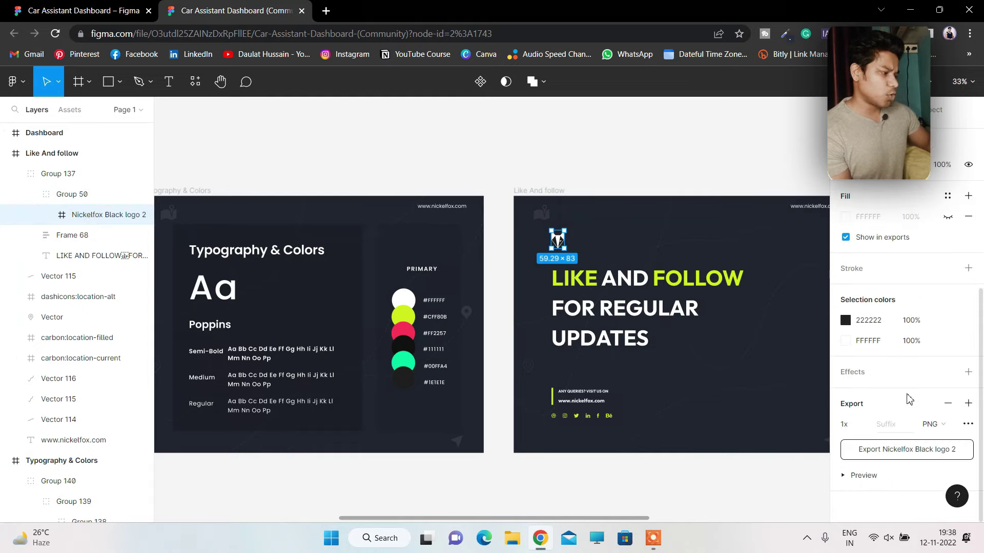
left_click(843, 475)
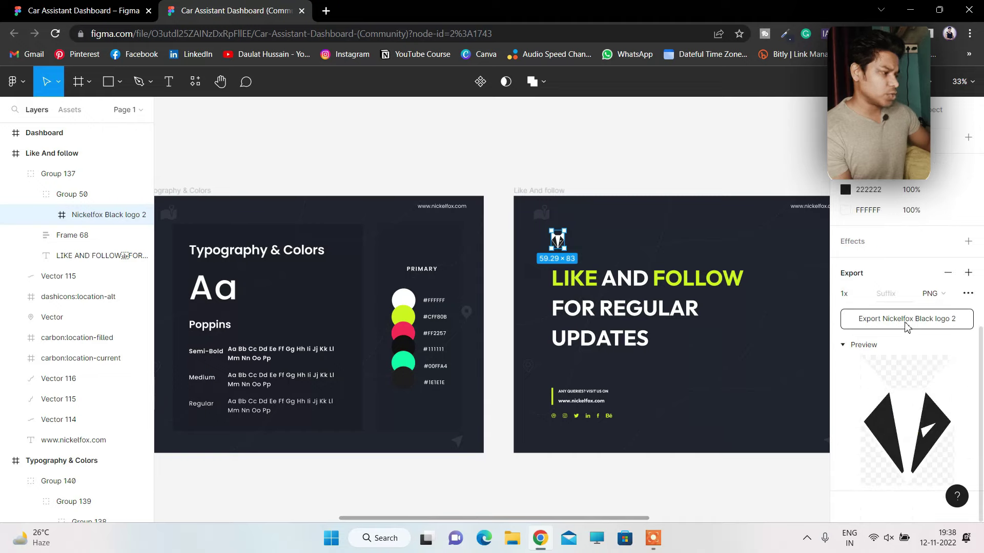
left_click(905, 324)
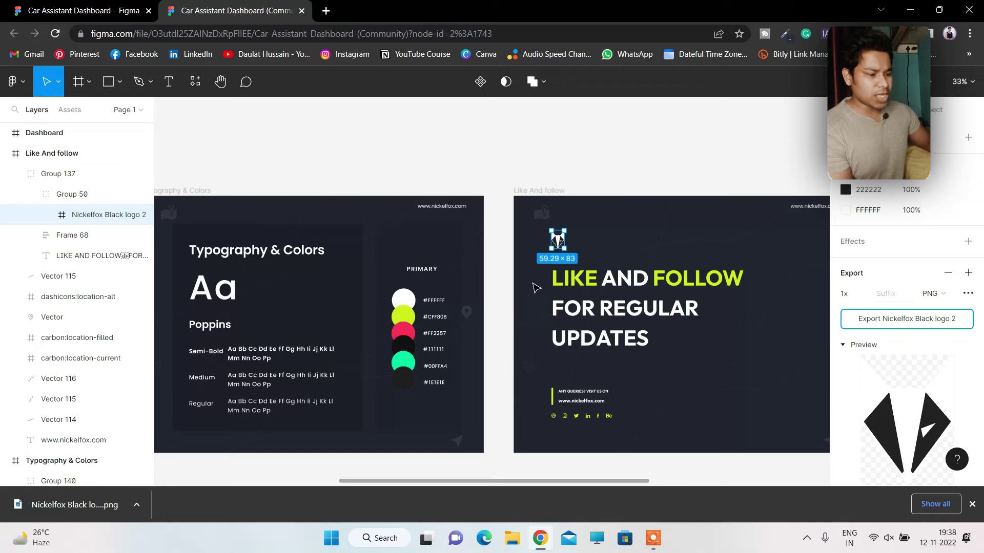
scroll(536, 288, "down", 5)
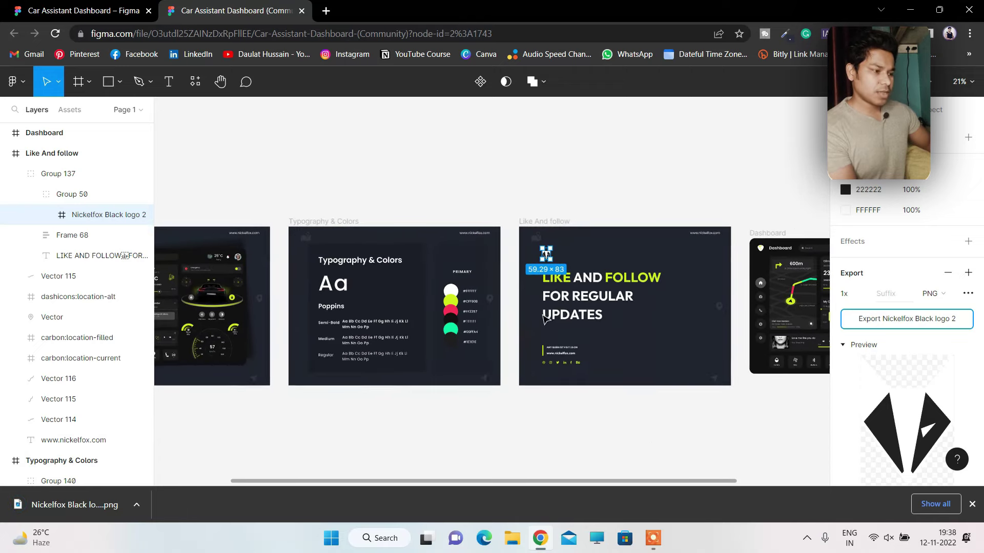
- Inspect the Dashboard's main group, then switch back to the Car Assistant Dashboard community page
left_click_drag(606, 482, 699, 409)
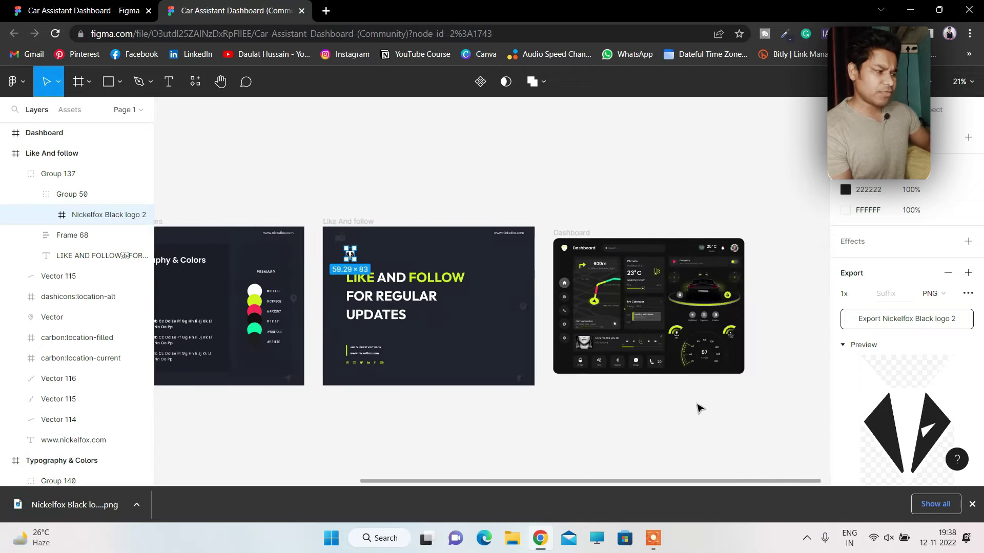
scroll(699, 408, "up", 5)
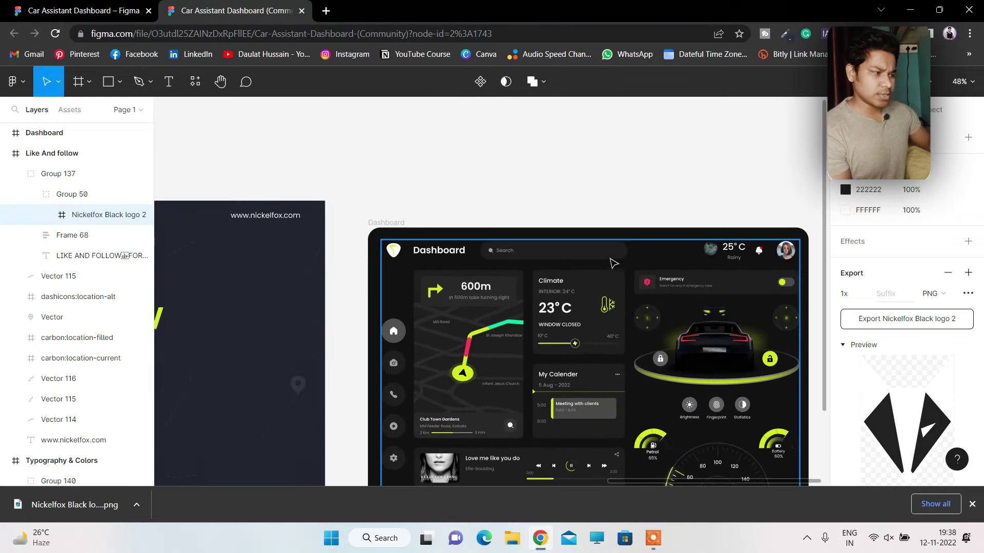
left_click(562, 252)
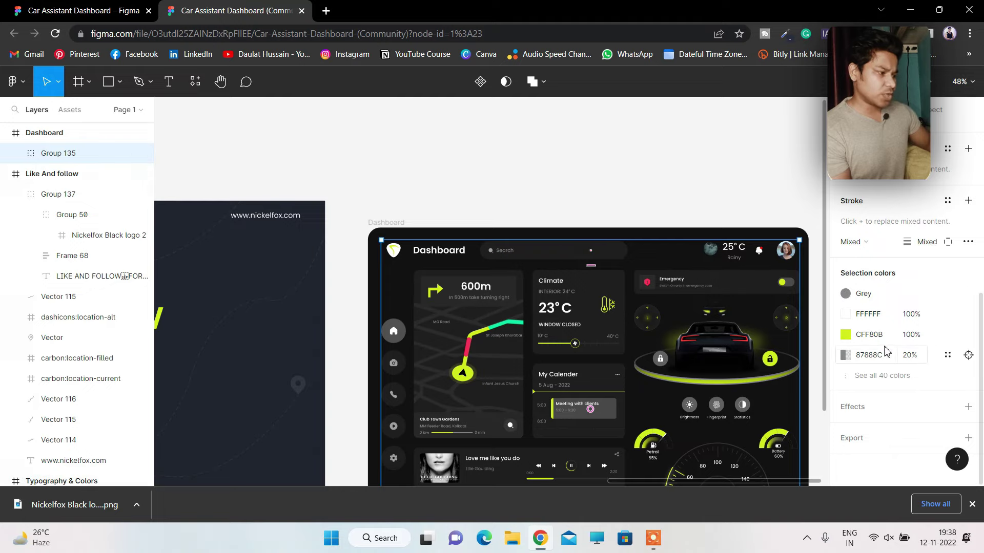
scroll(722, 342, "down", 1)
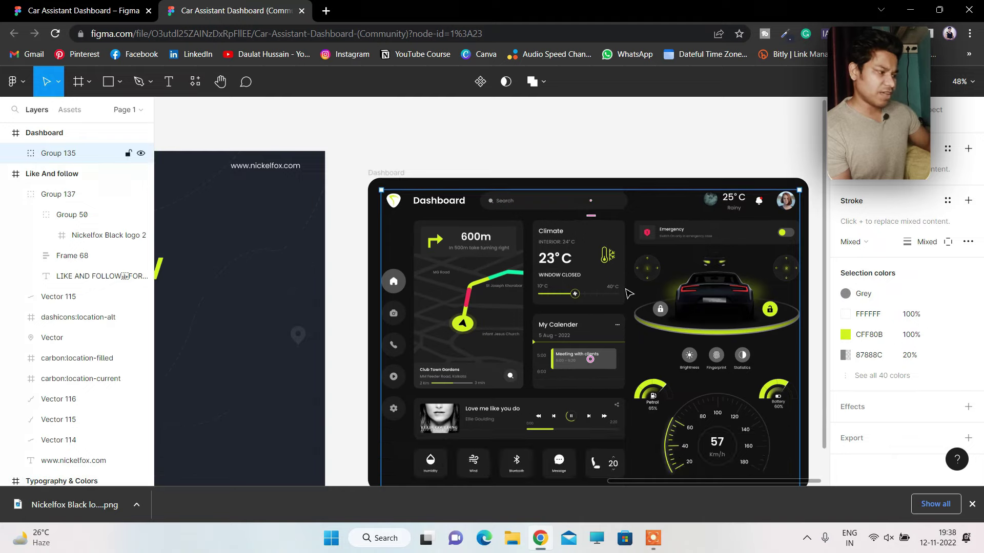
scroll(626, 293, "down", 1)
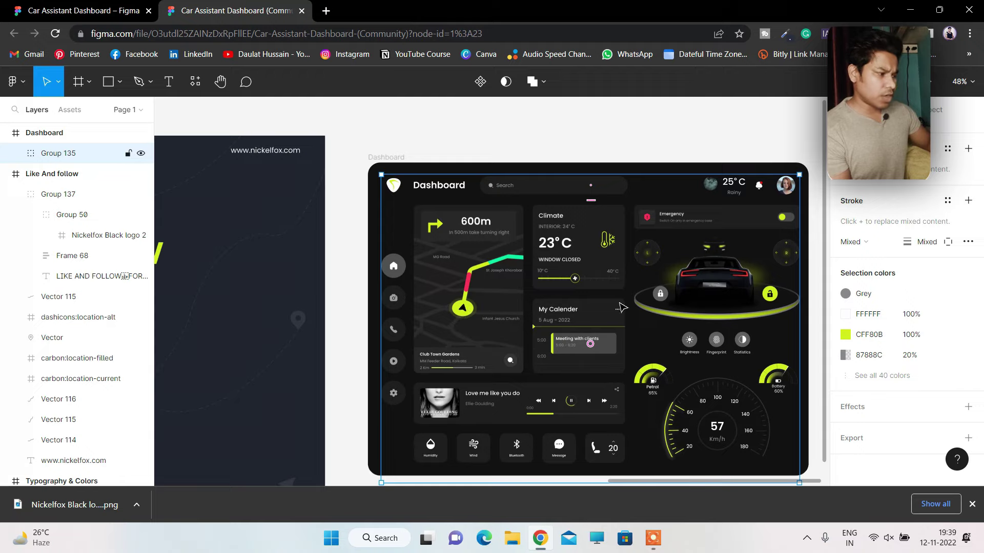
scroll(520, 322, "down", 1)
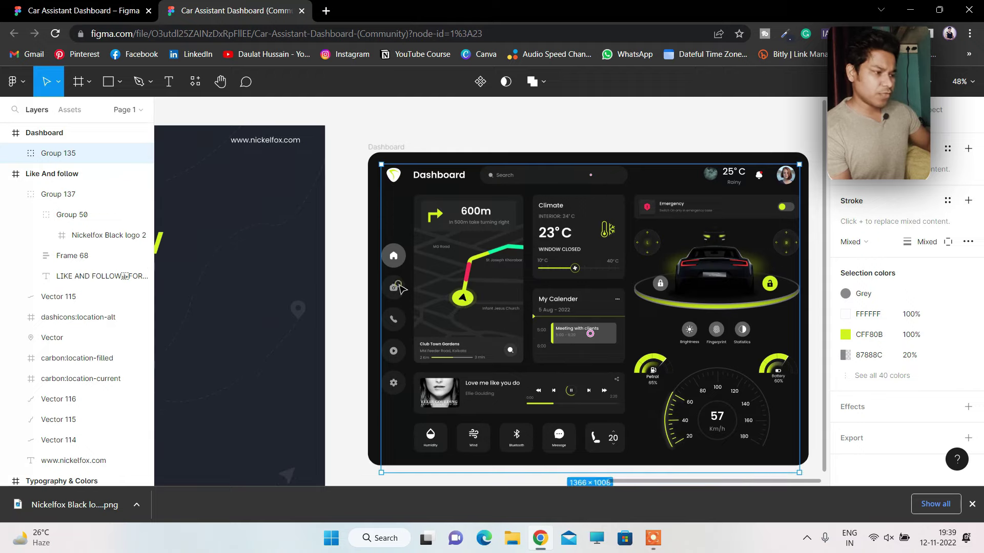
left_click(194, 10)
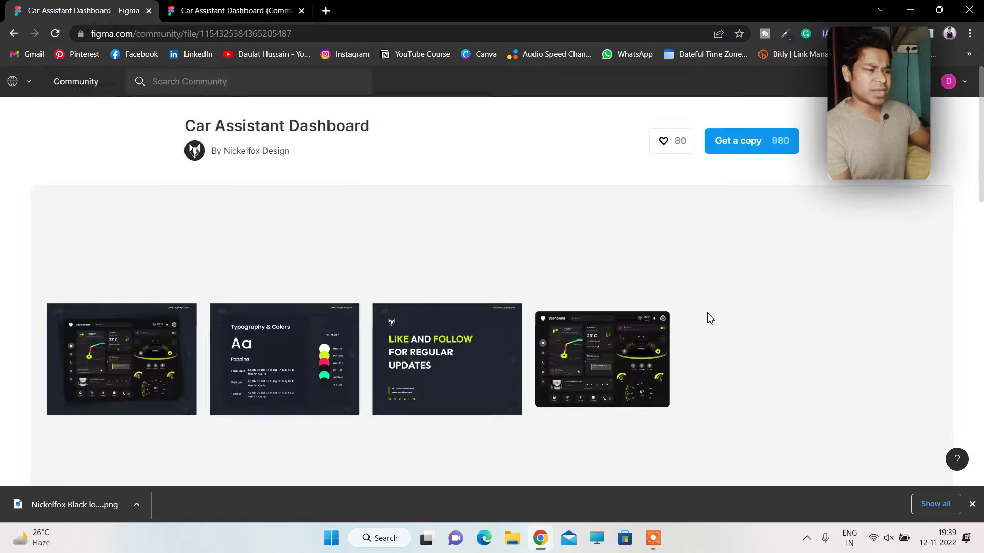
- Dismiss the download bar, return to the dark theme tag page, and sort files by Popular
left_click(971, 505)
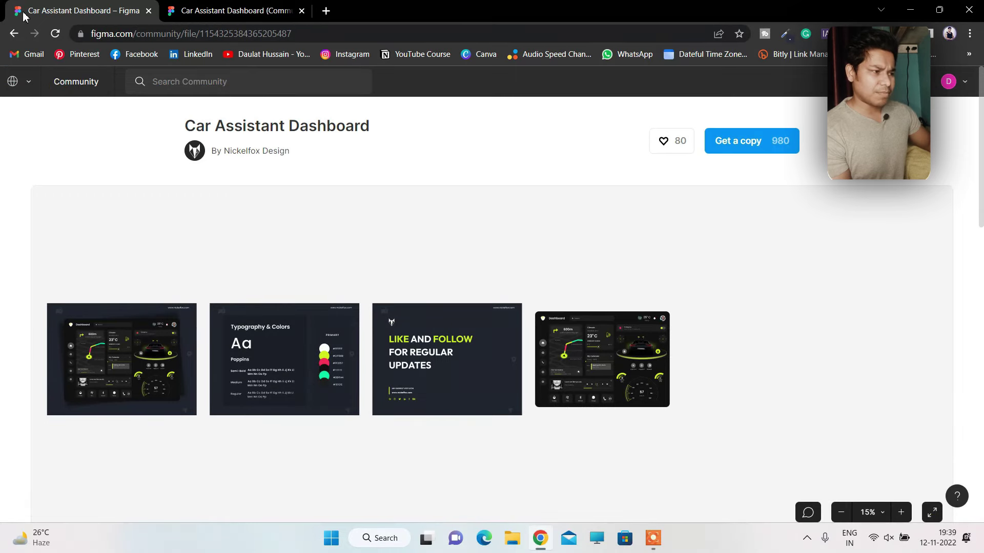
left_click(13, 35)
scroll(502, 294, "down", 9)
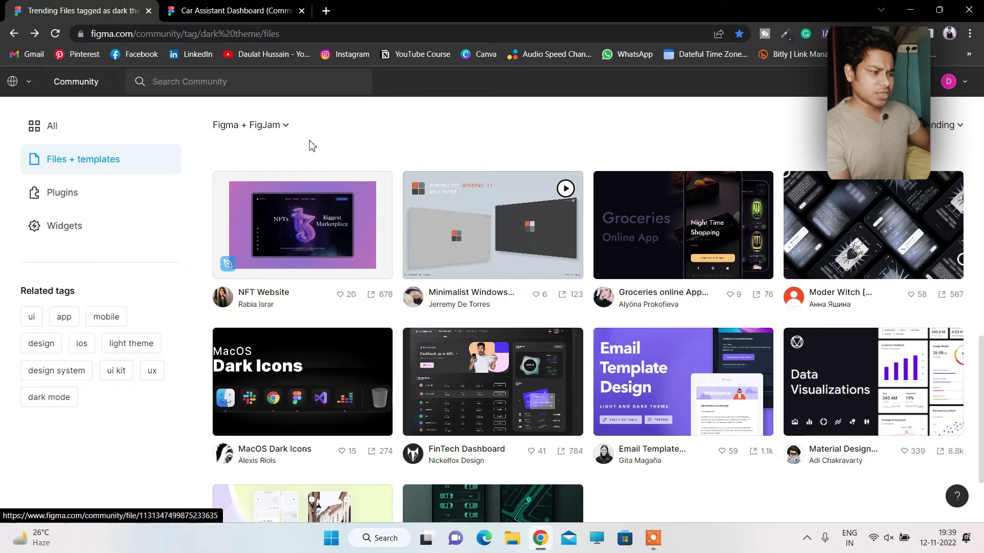
left_click_drag(209, 35, 281, 40)
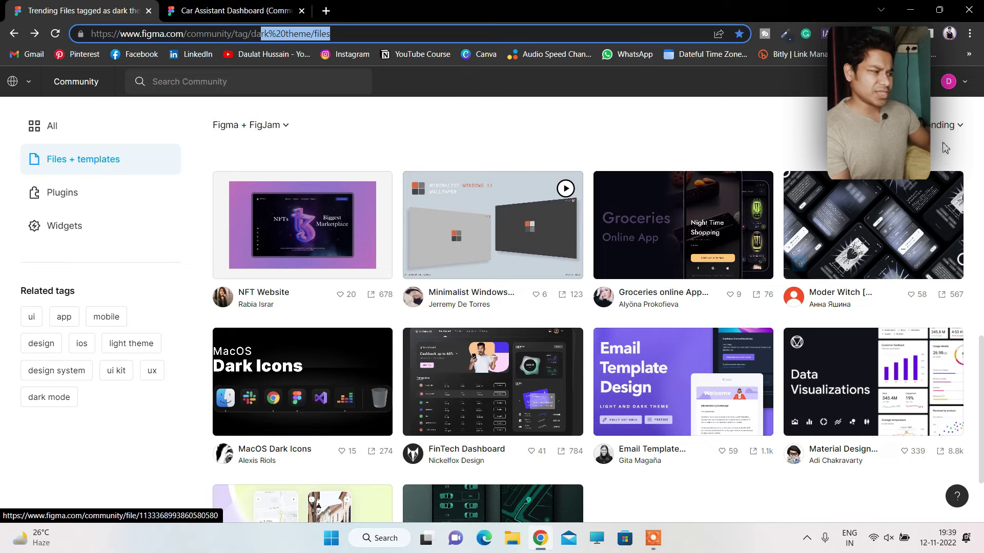
left_click(945, 125)
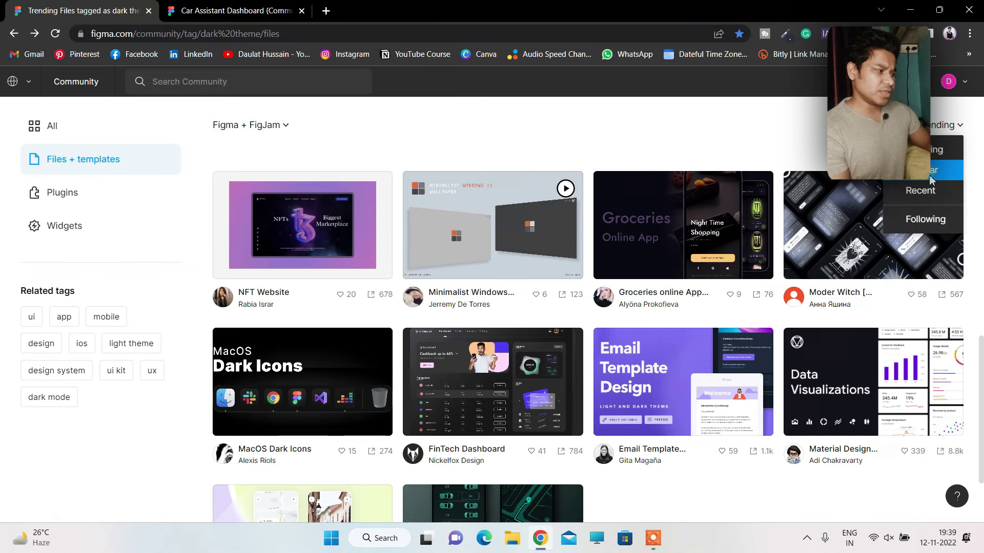
left_click(940, 171)
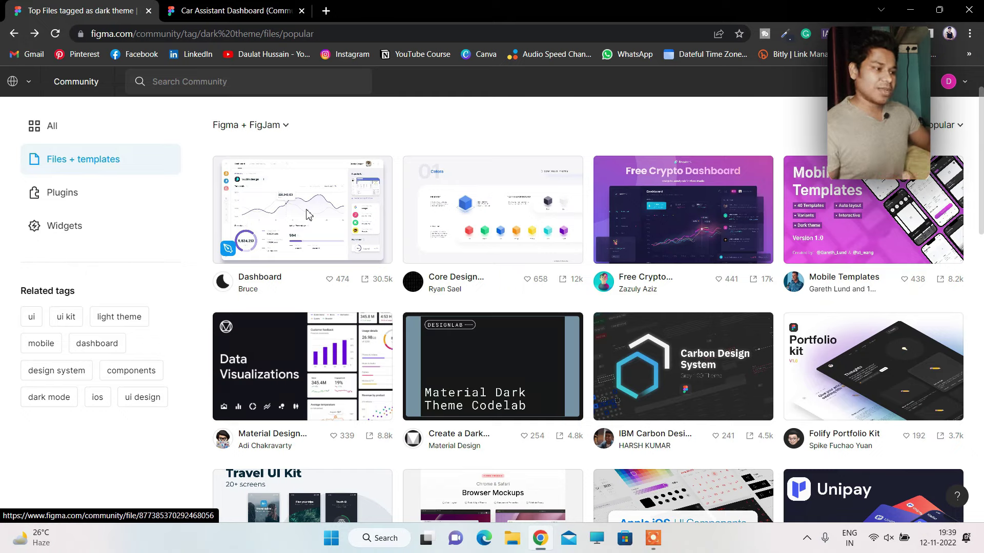
- Open the popular Dashboard file's page and get a copy of it into Drafts
left_click(258, 192)
scroll(492, 305, "down", 1)
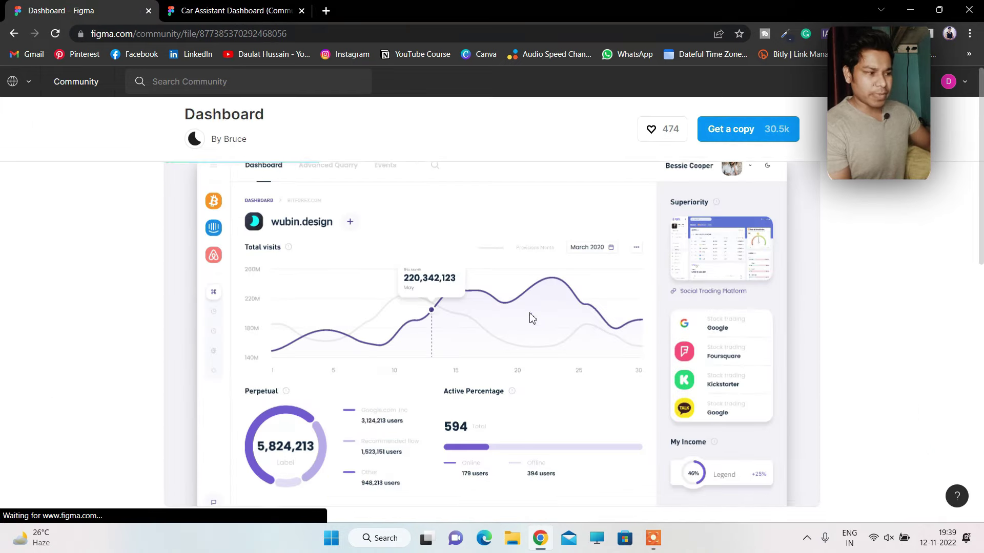
scroll(531, 318, "down", 1)
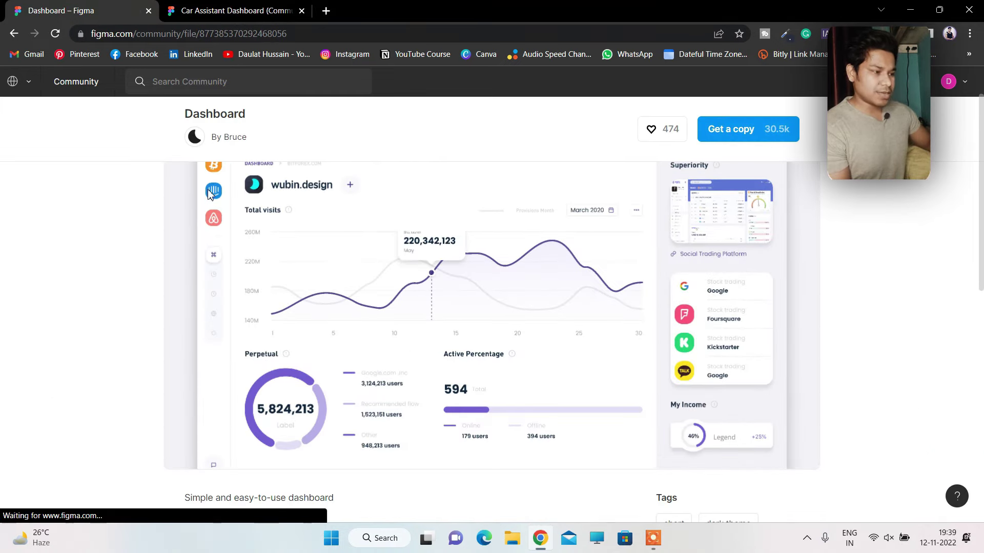
left_click(739, 128)
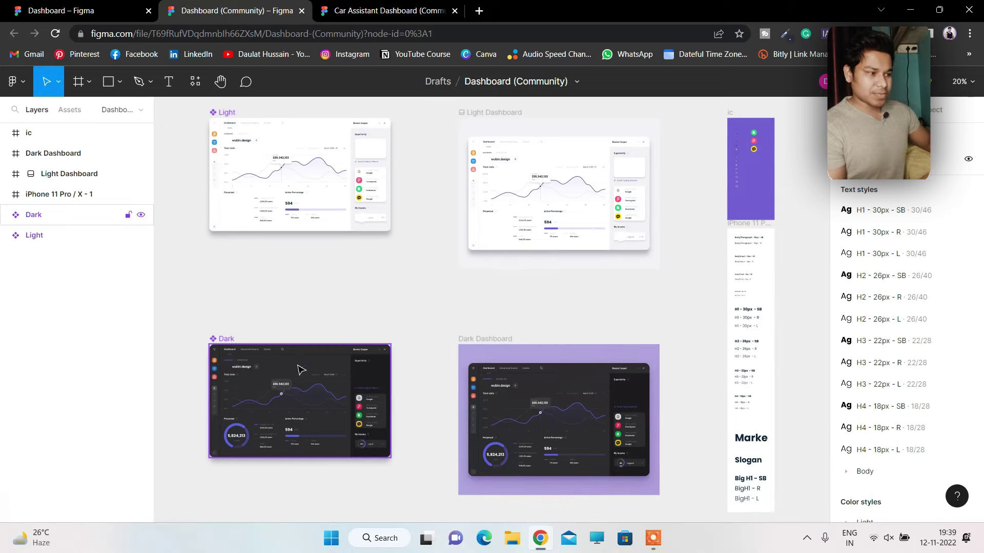
scroll(363, 278, "up", 5)
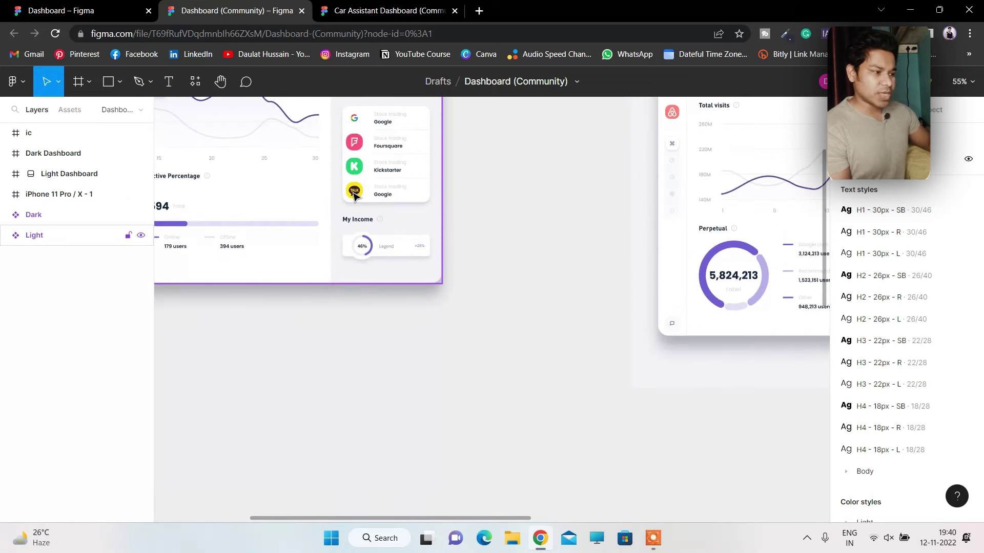
- Go back to the dark theme files grid, scroll down, and open the Landing Space file
left_click(28, 11)
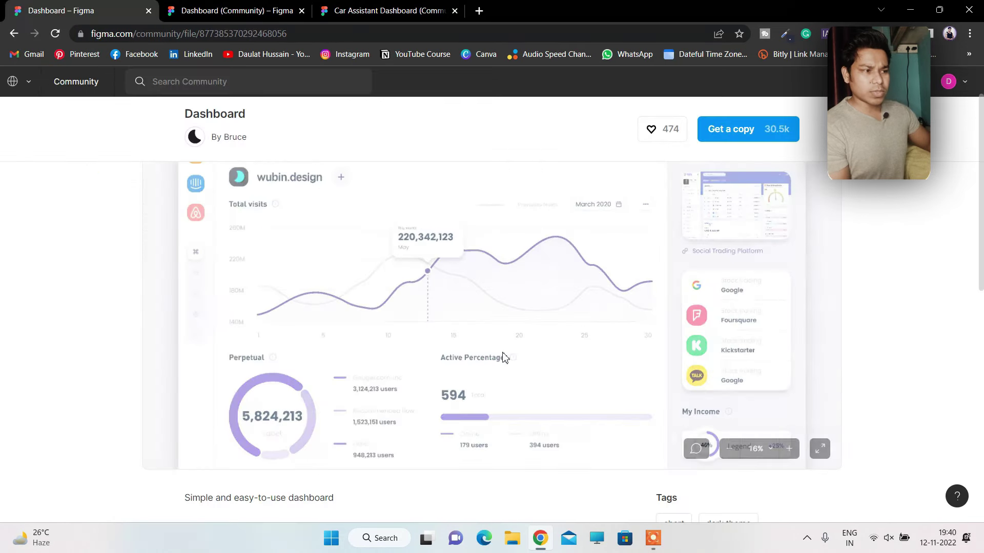
left_click(14, 35)
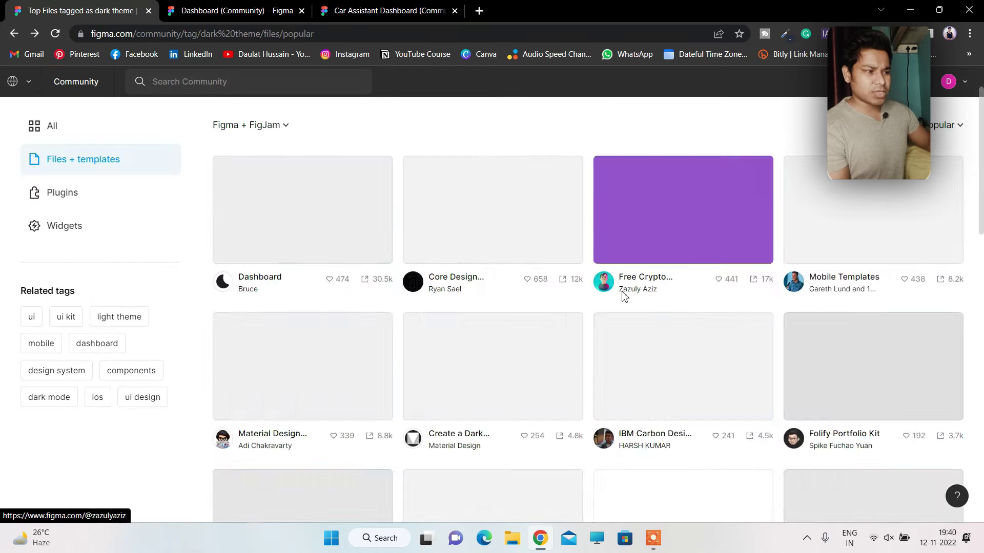
scroll(525, 332, "down", 5)
scroll(525, 332, "down", 3)
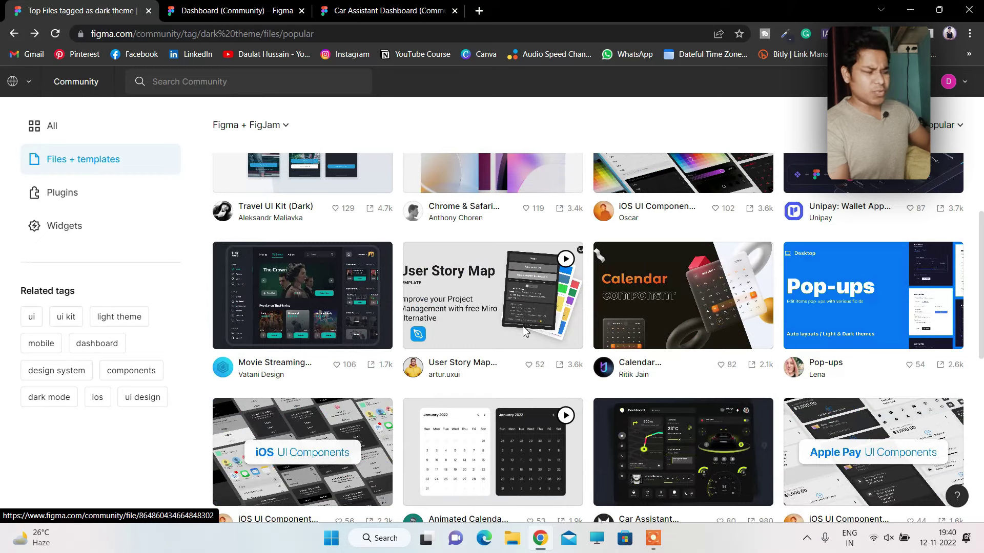
scroll(564, 323, "down", 2)
scroll(681, 338, "down", 3)
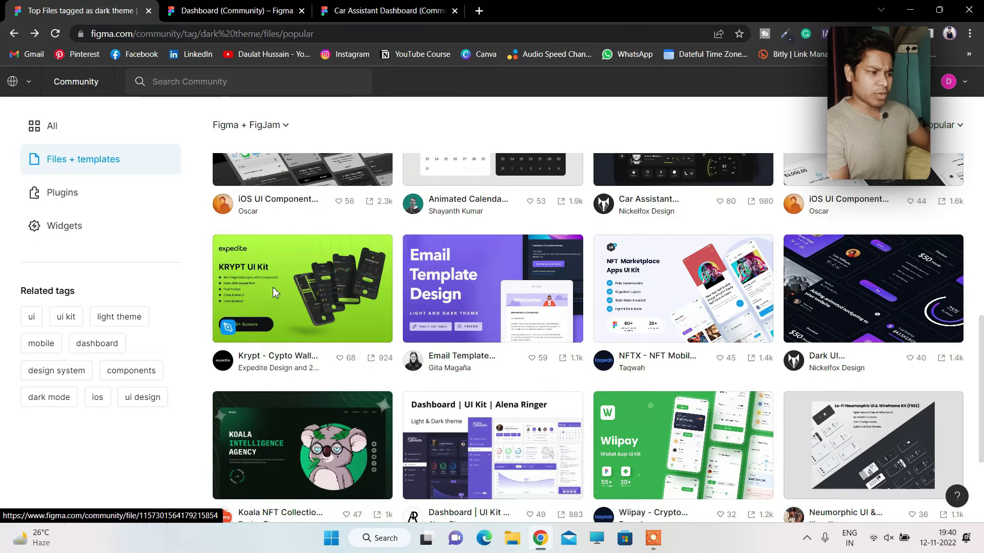
scroll(292, 281, "down", 4)
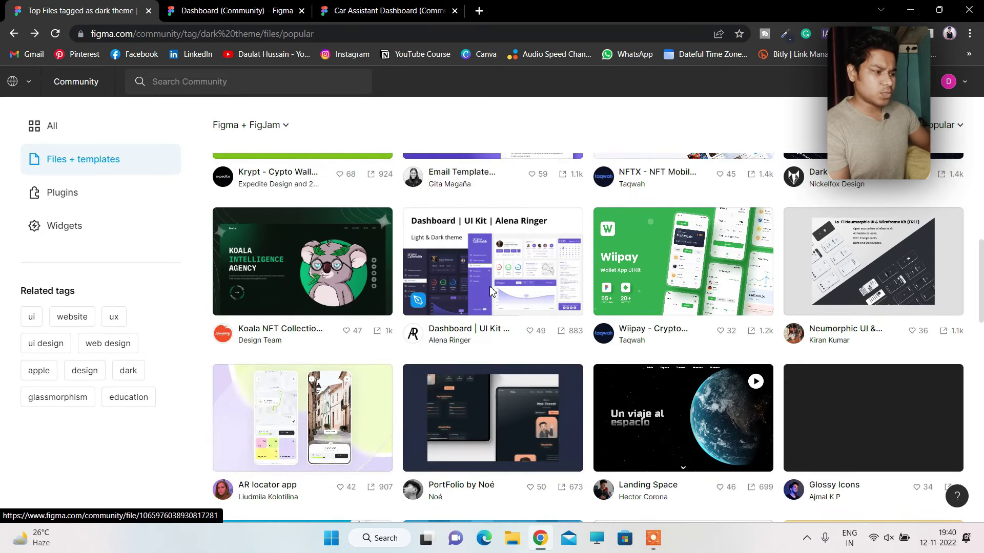
left_click(647, 422)
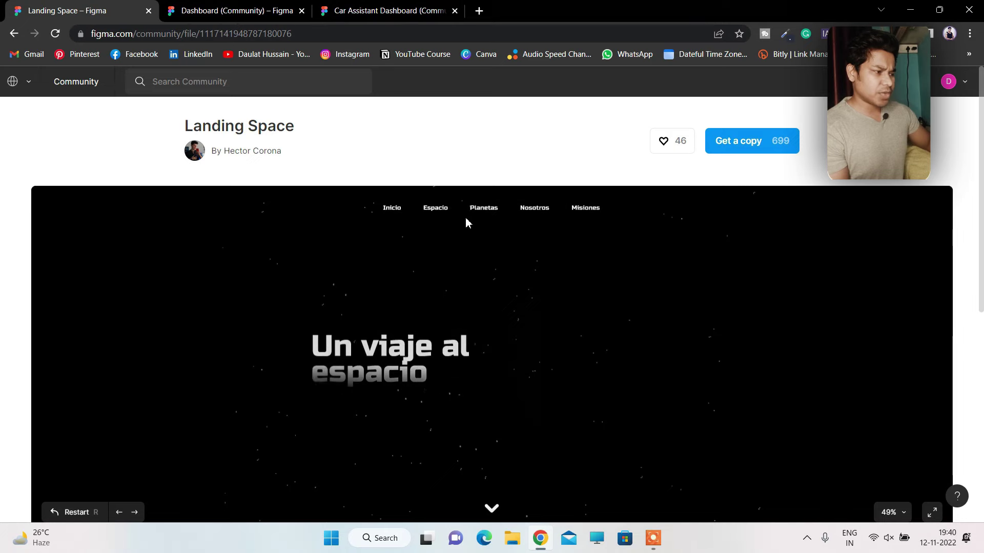
- Scroll the Landing Space page, then go back to the popular dark theme listing
scroll(369, 309, "down", 3)
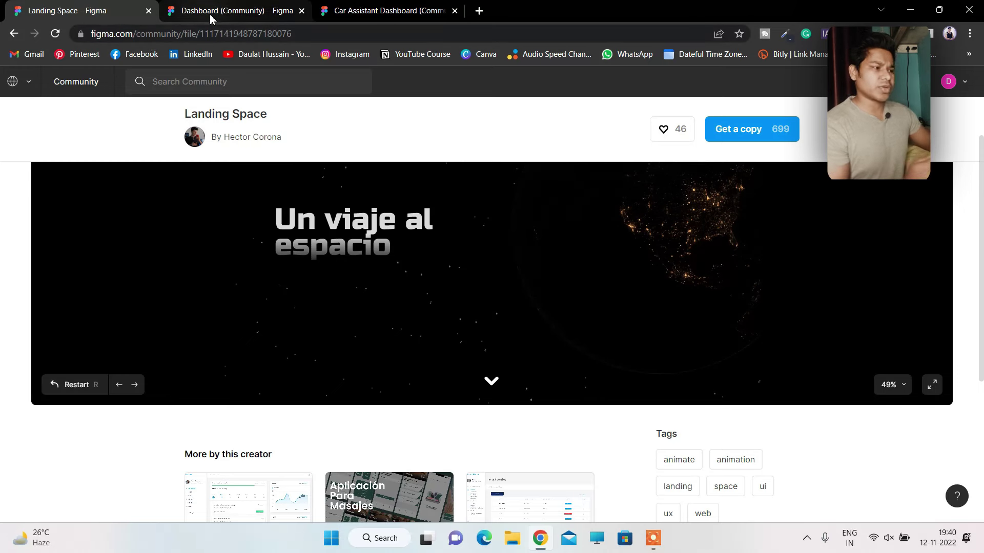
left_click(11, 36)
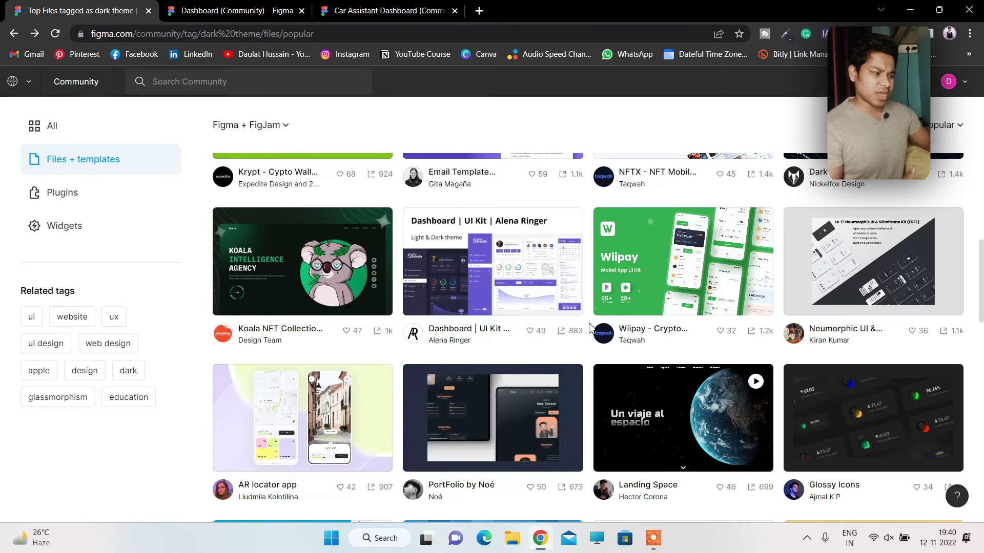
scroll(589, 327, "down", 6)
scroll(592, 326, "down", 4)
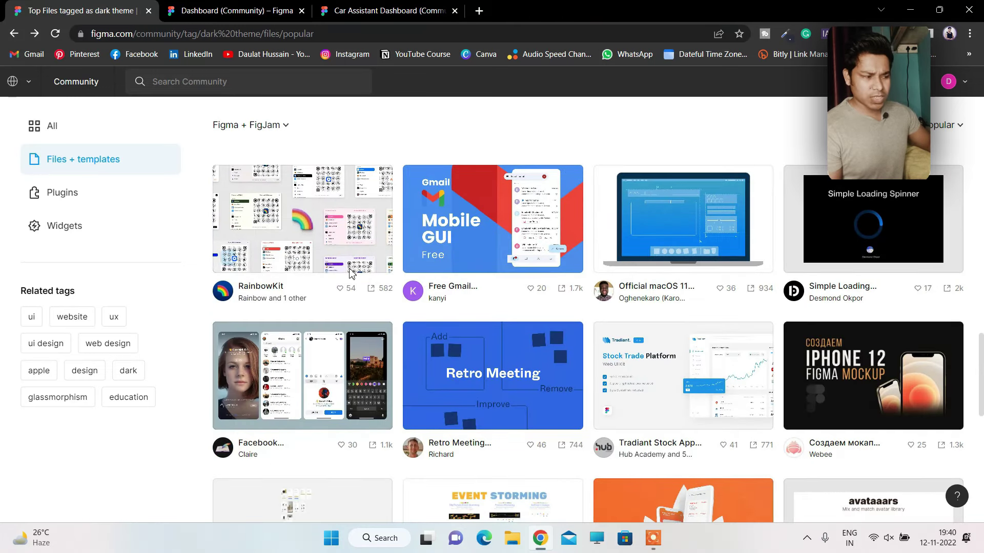
scroll(449, 308, "down", 4)
key("ctrl+3")
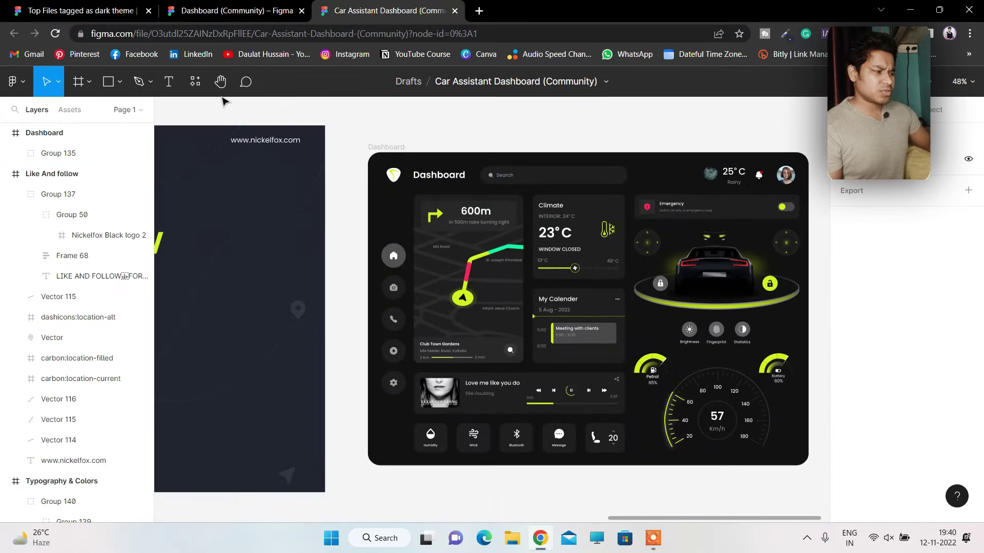
left_click(82, 10)
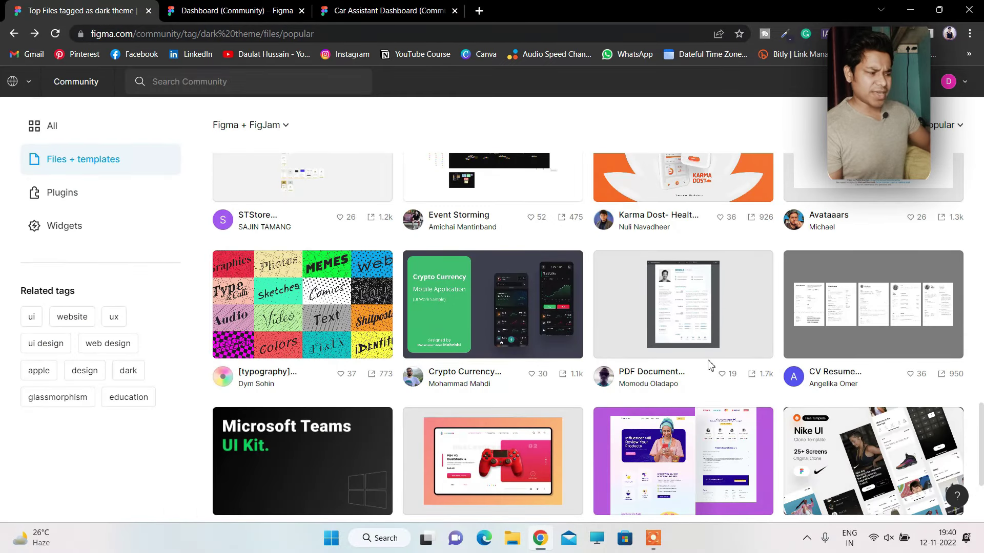
scroll(709, 366, "down", 4)
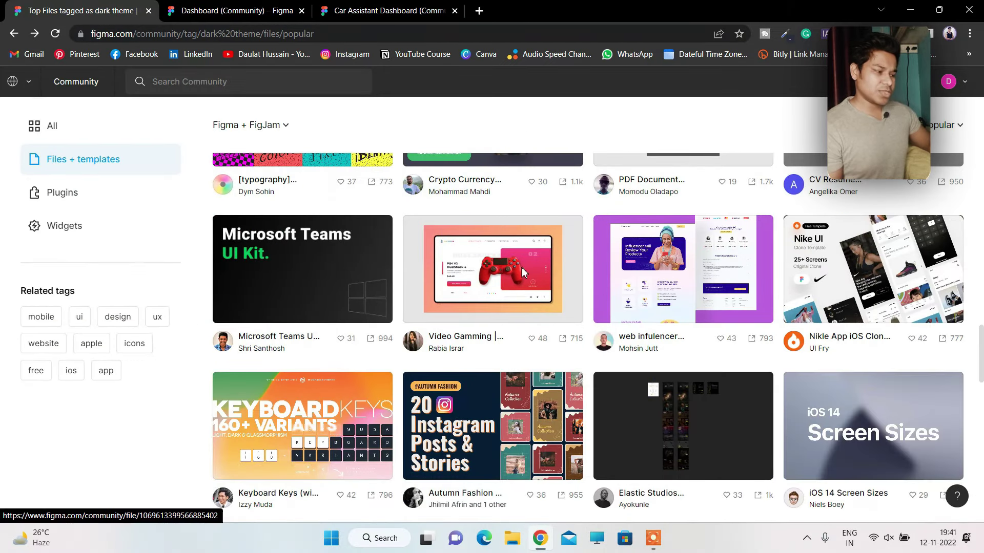
scroll(496, 324, "down", 15)
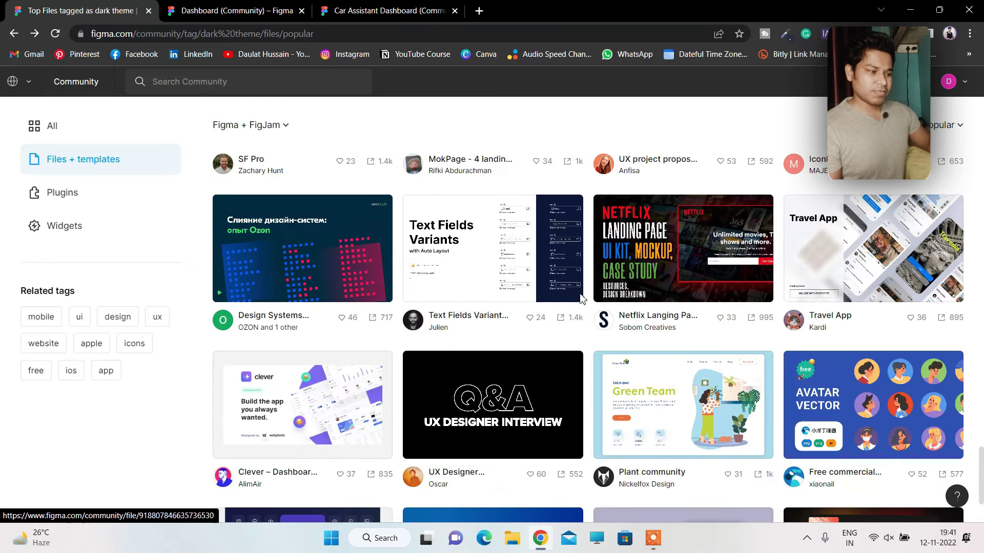
scroll(582, 299, "down", 3)
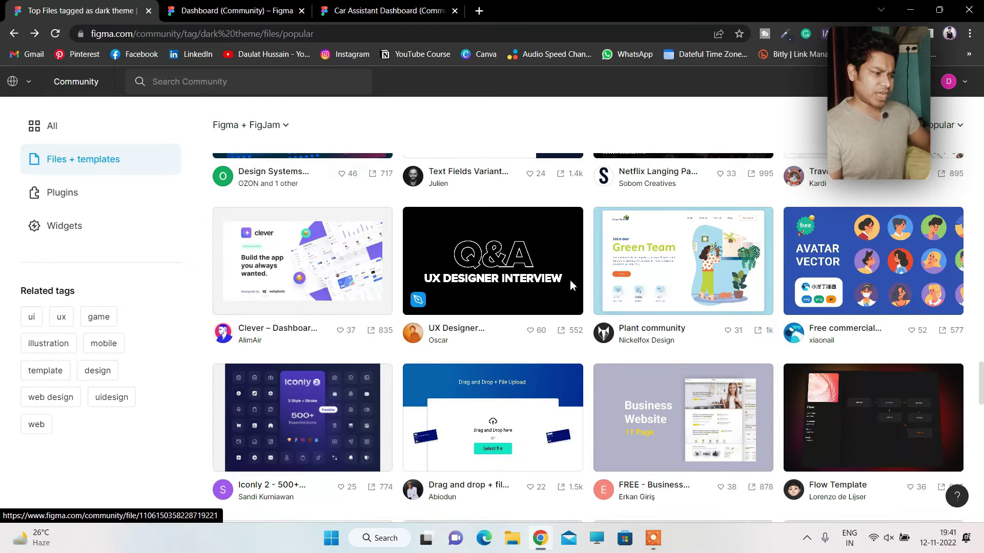
scroll(573, 282, "down", 3)
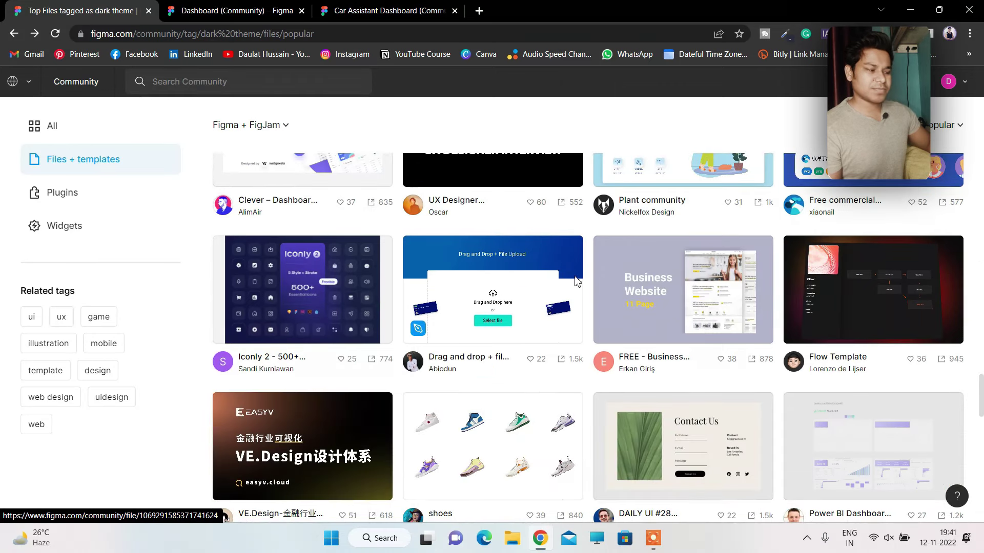